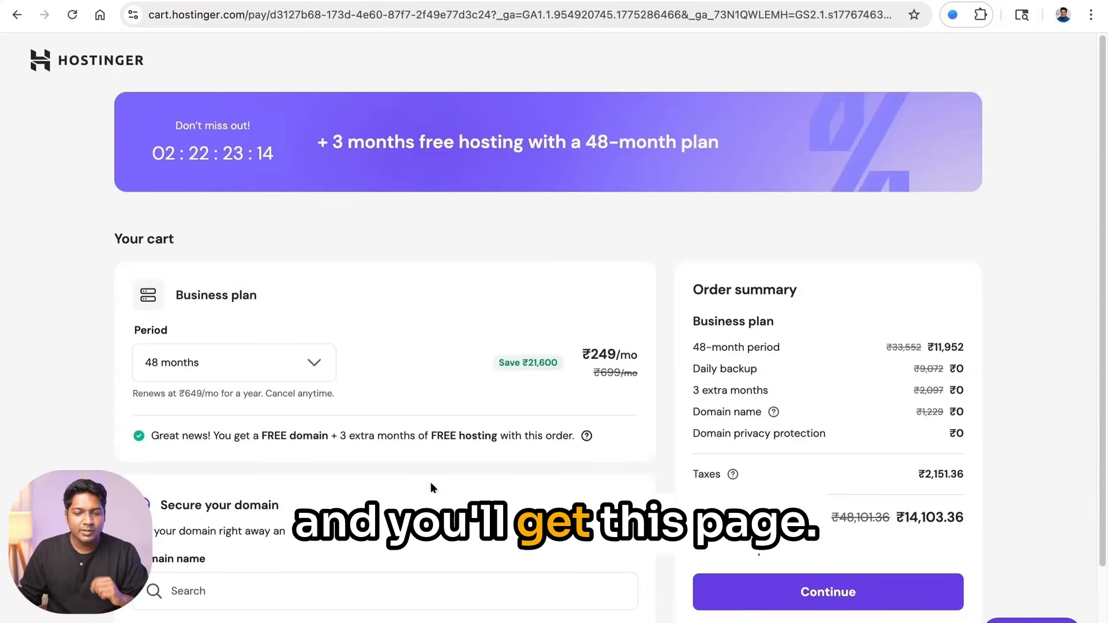
# - Switch the Business plan to 24 months, apply coupon WL20, and continue to checkout
pyautogui.click(291, 374)
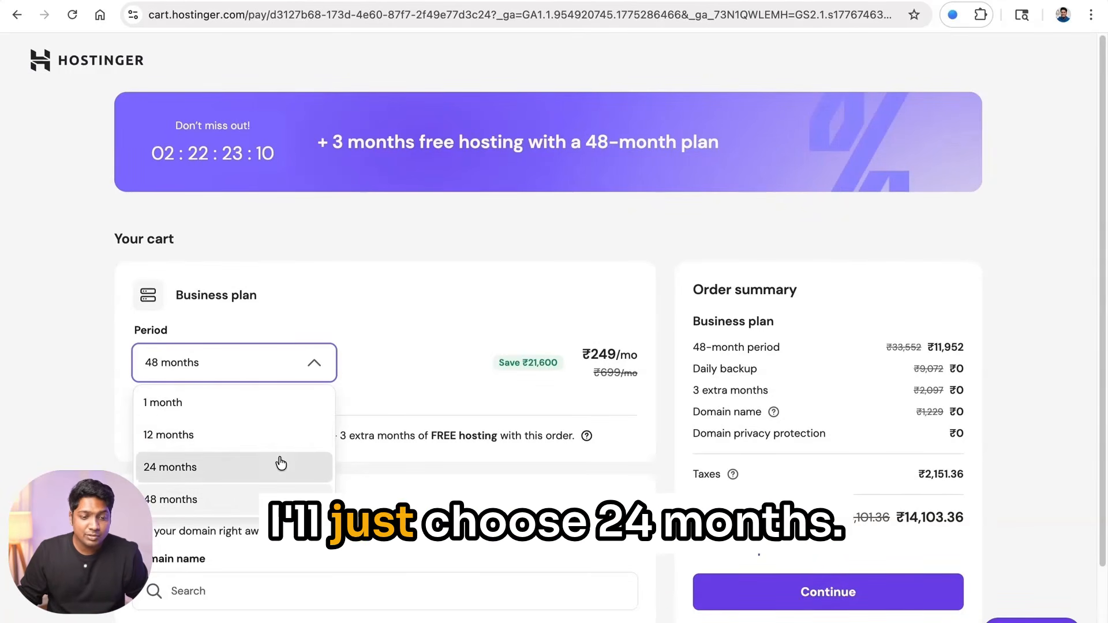
pyautogui.click(279, 461)
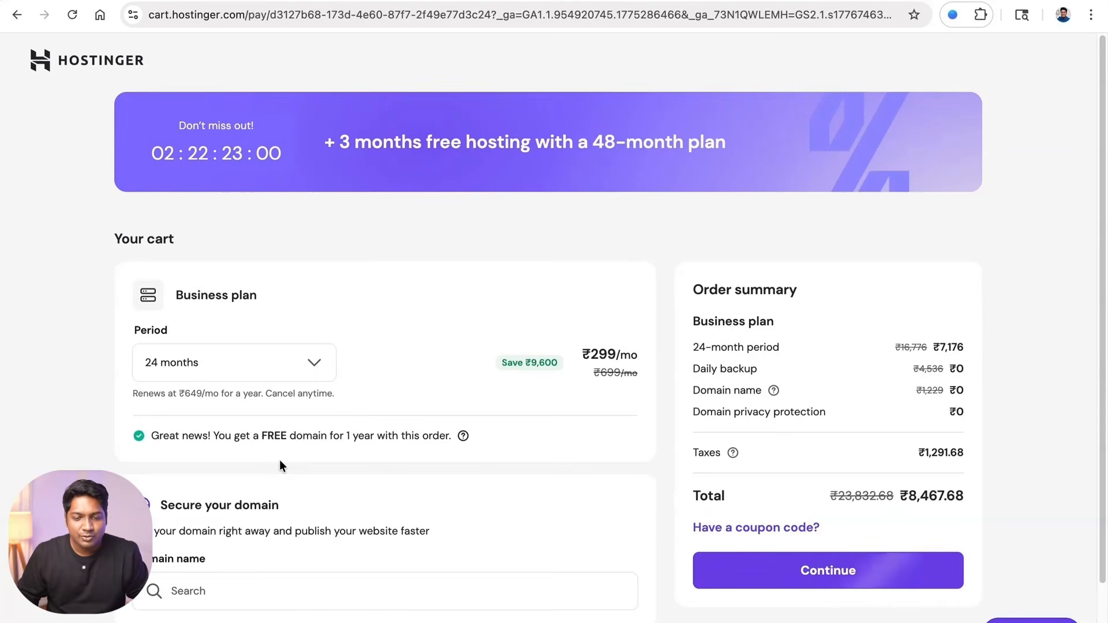
pyautogui.click(798, 526)
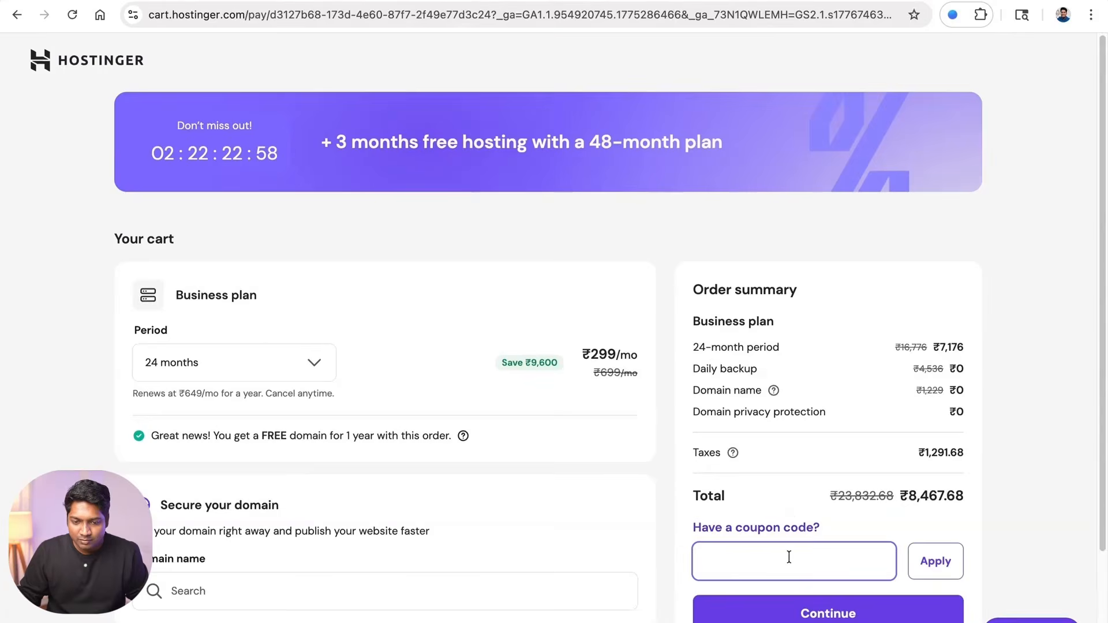
pyautogui.write('WL20')
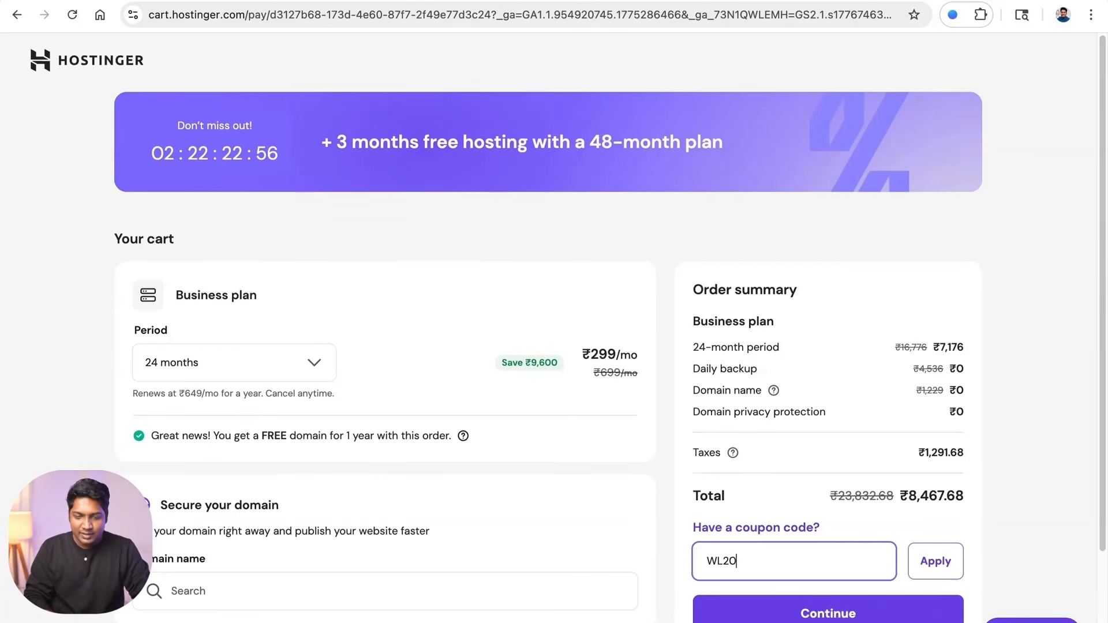
pyautogui.click(930, 561)
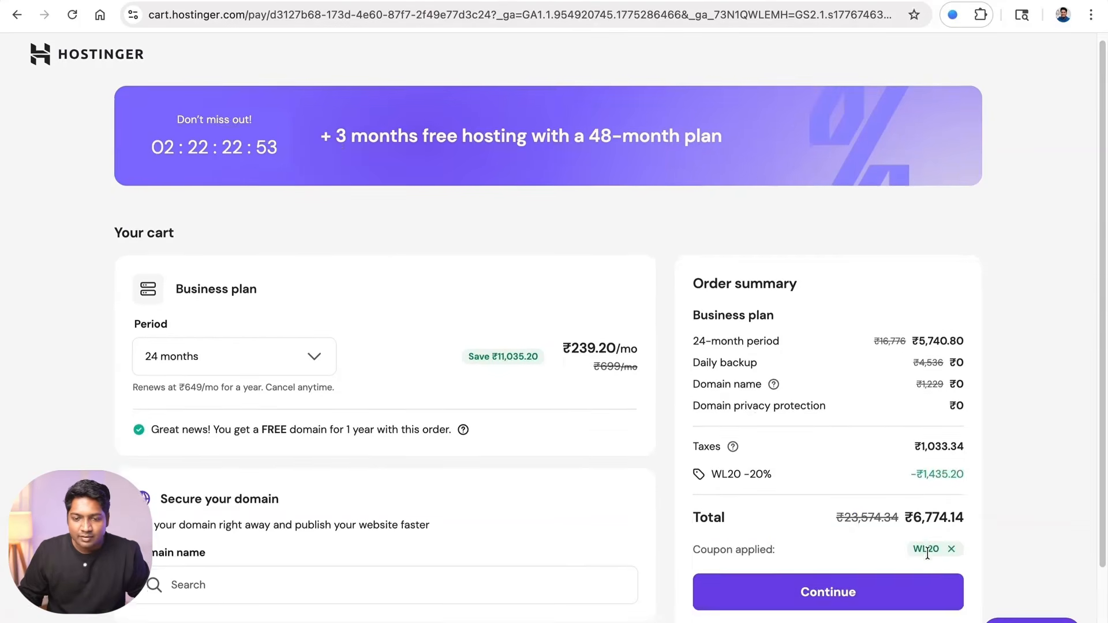
pyautogui.scroll(-2, 927, 559)
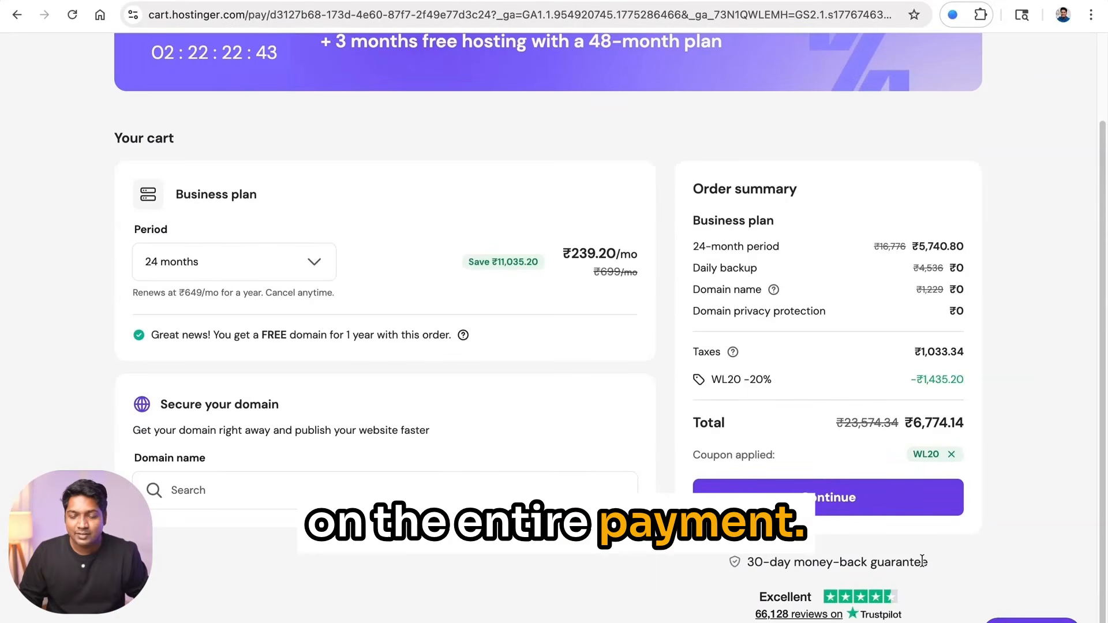
pyautogui.click(885, 510)
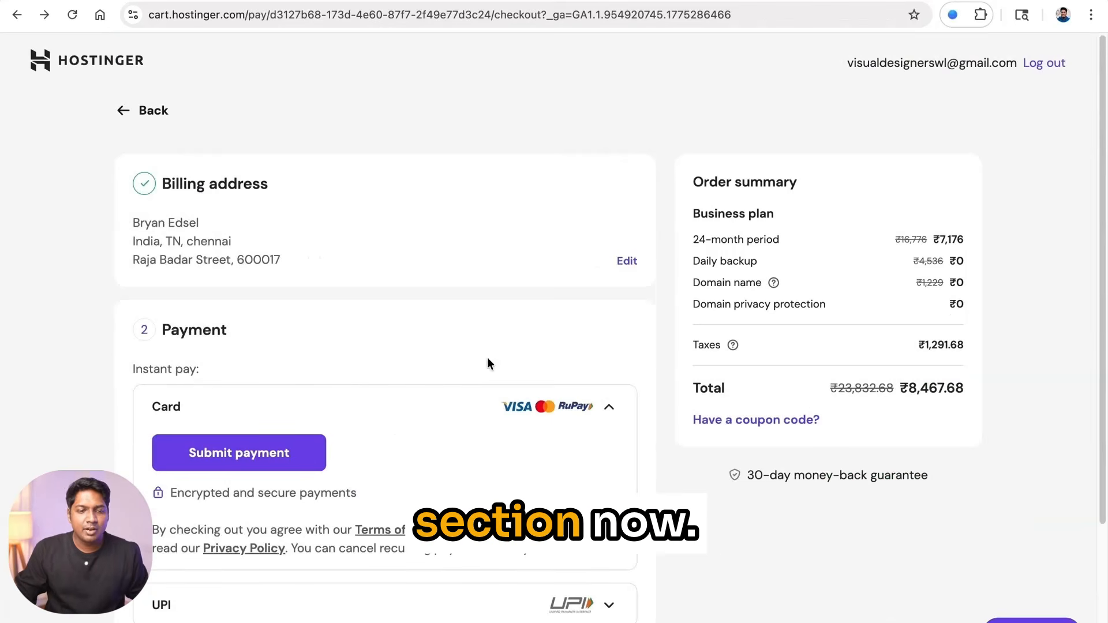
# - Enter the cardholder's name on the card payment form and submit the payment
pyautogui.click(273, 464)
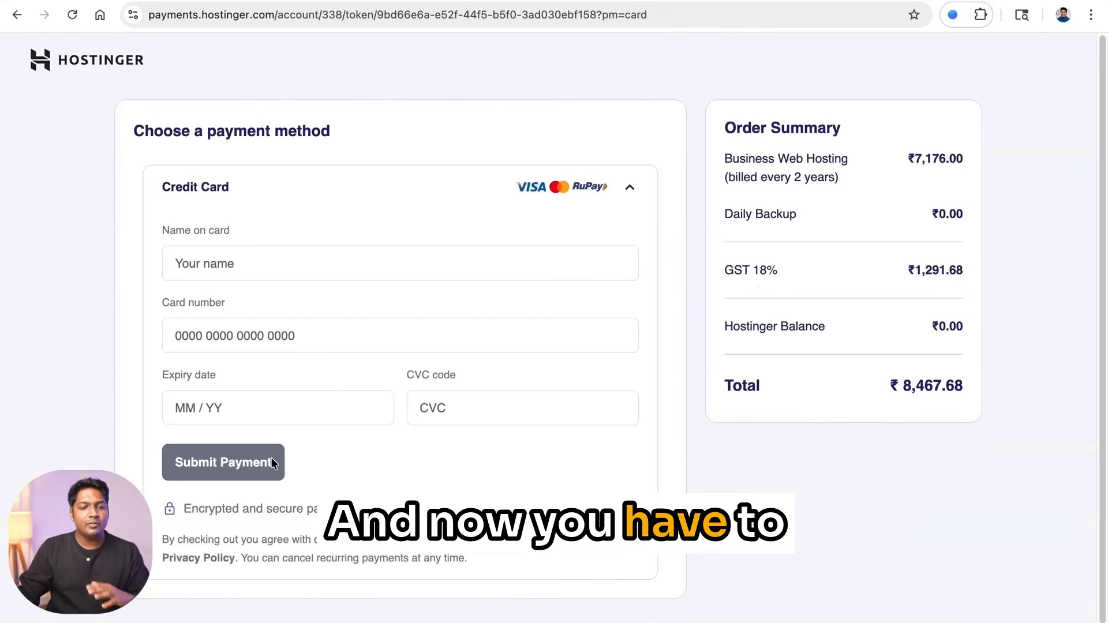
pyautogui.click(397, 265)
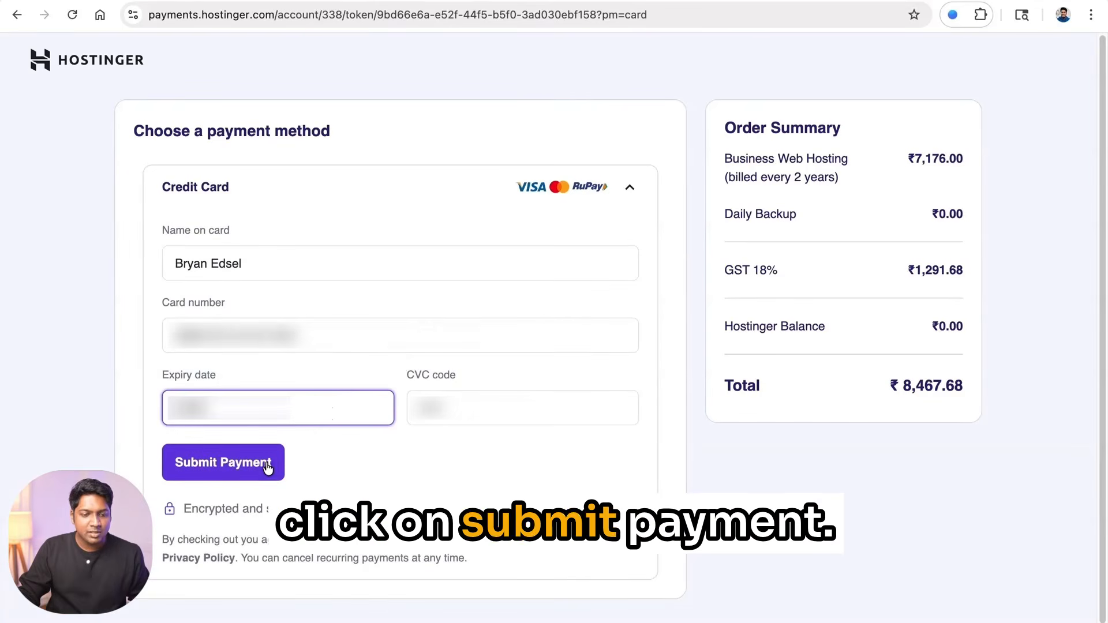
pyautogui.click(267, 466)
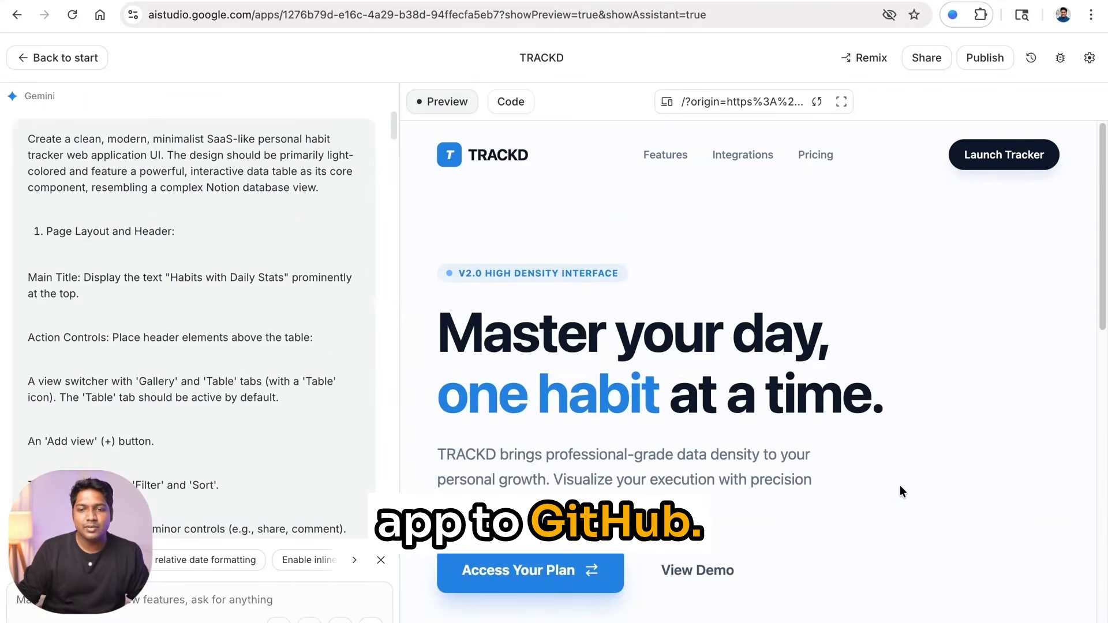
# - In the GitHub sync form, name the repository habit-tracker-app with description 'app to track habits'
pyautogui.click(996, 66)
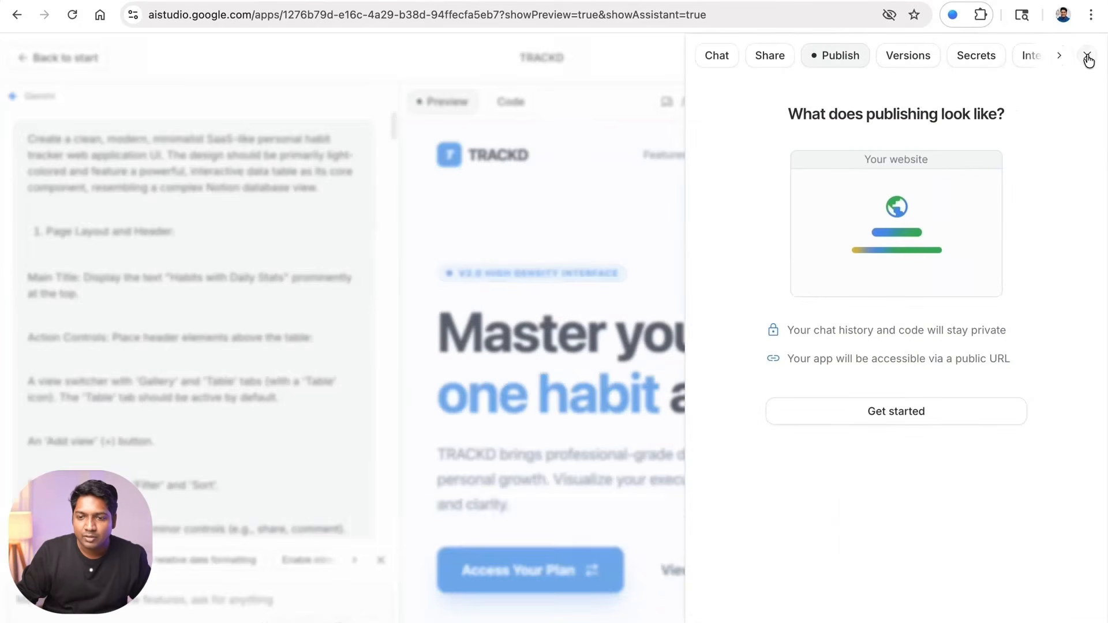
pyautogui.click(1059, 56)
pyautogui.click(1061, 63)
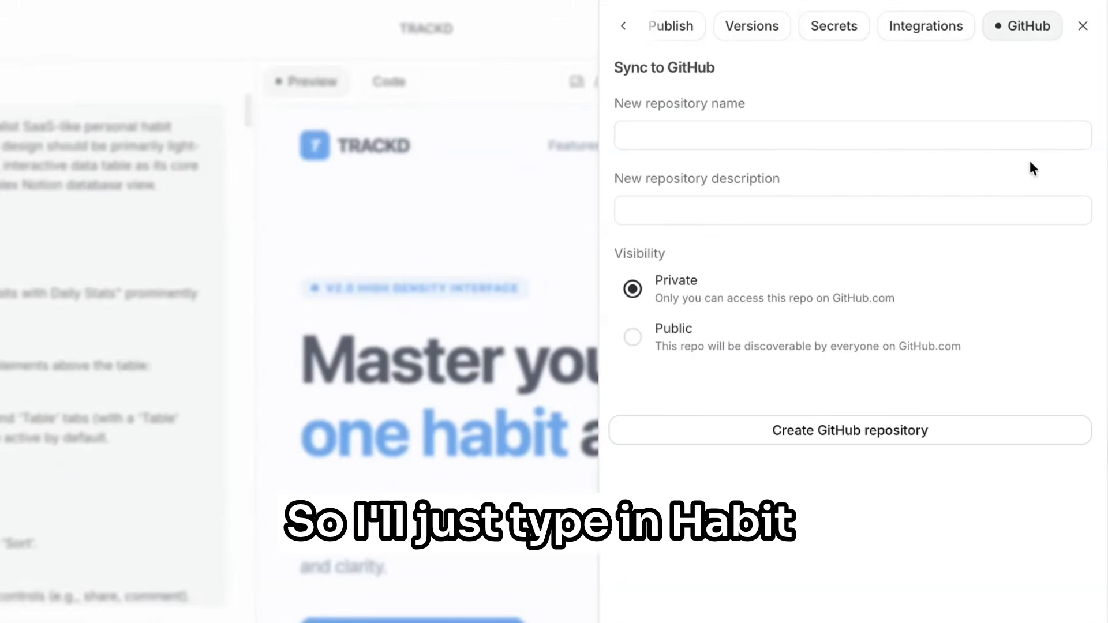
pyautogui.click(1012, 129)
pyautogui.write('habit tracker app')
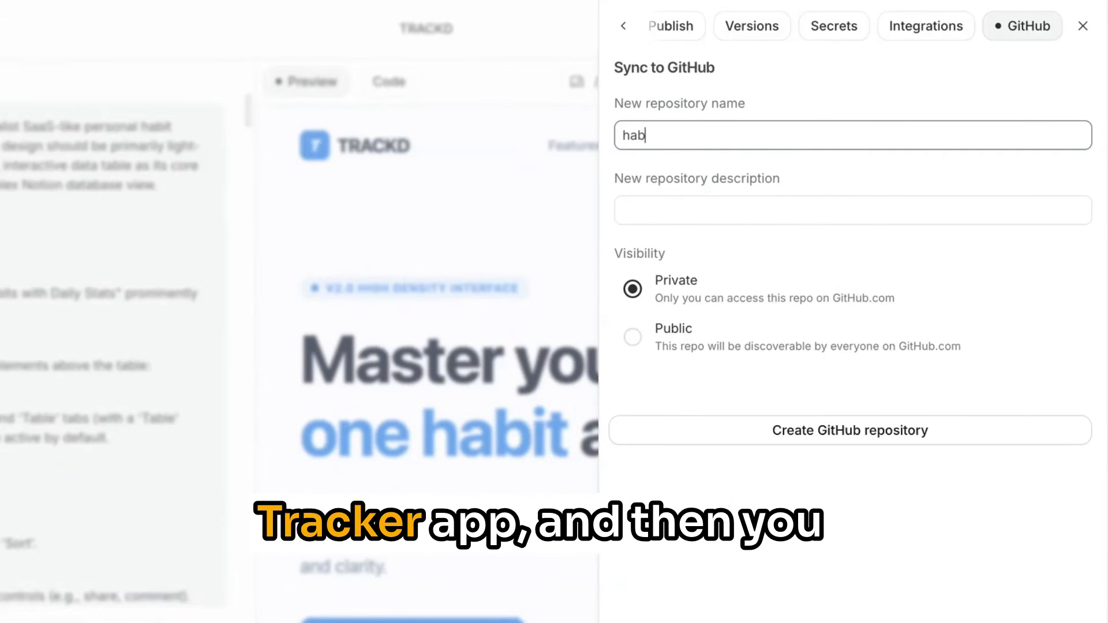
pyautogui.click(1009, 210)
pyautogui.write('app to track habits')
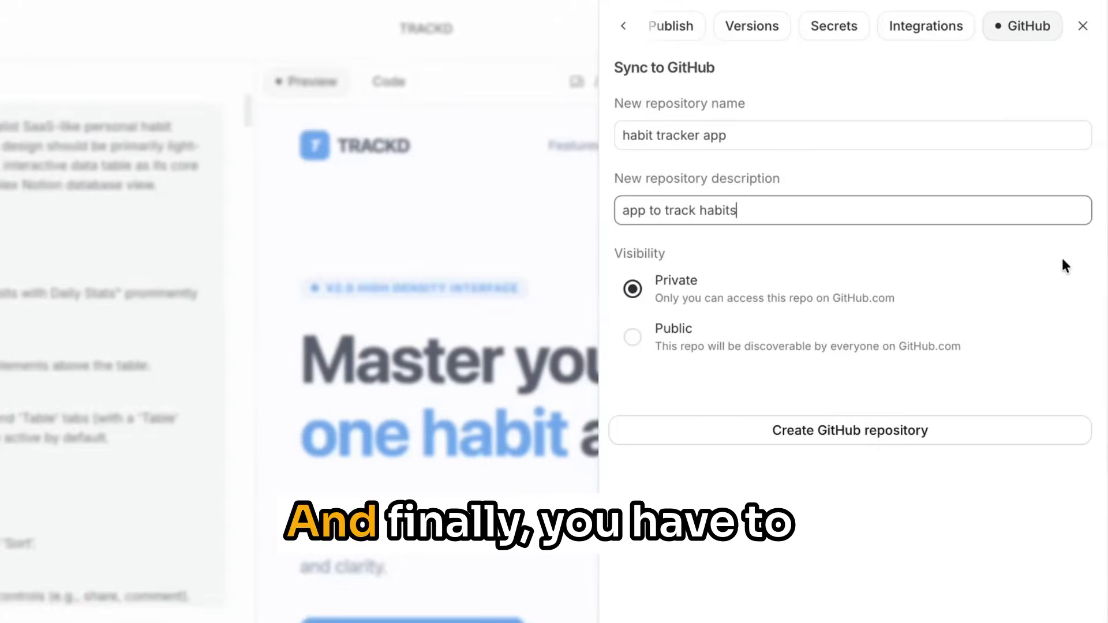
pyautogui.click(1062, 260)
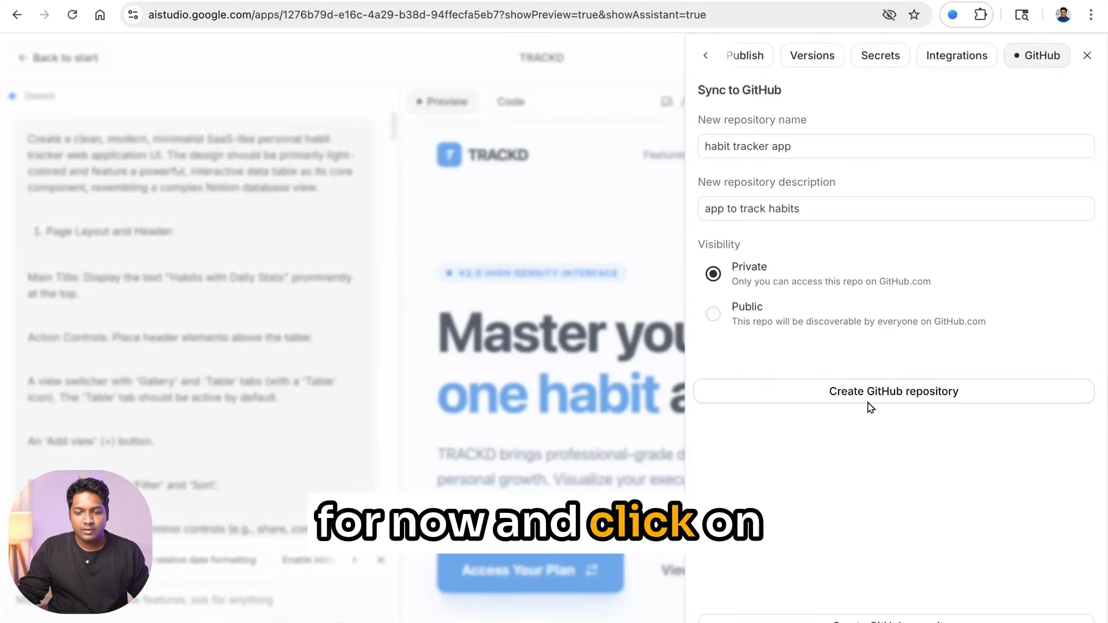
# - Create the private GitHub repository and commit all the app's files to it
pyautogui.click(868, 398)
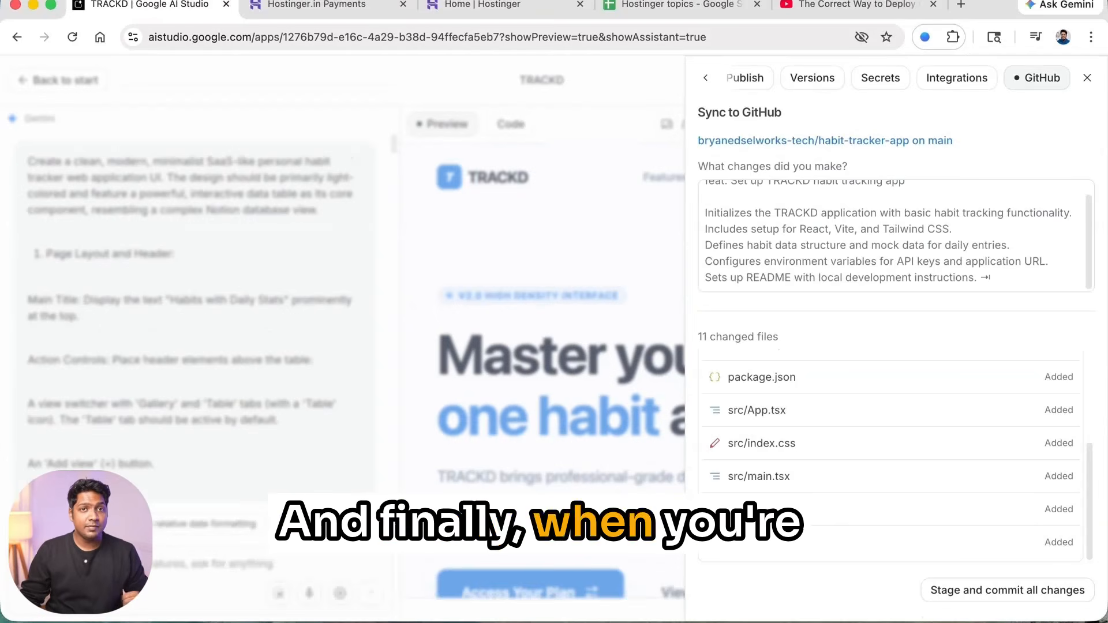
pyautogui.click(978, 592)
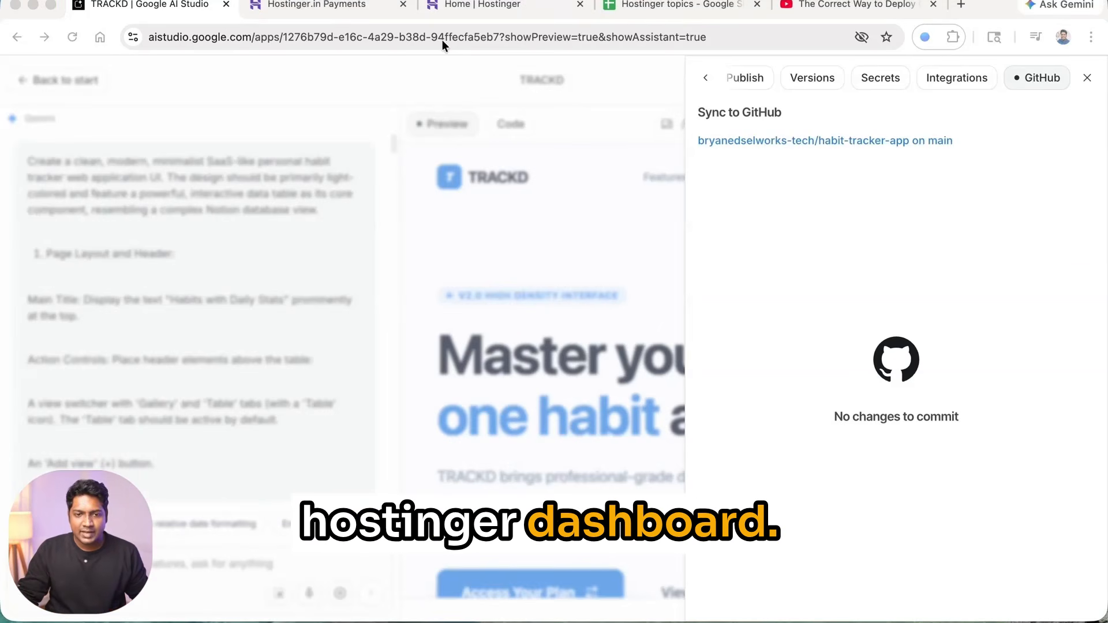
pyautogui.click(505, 4)
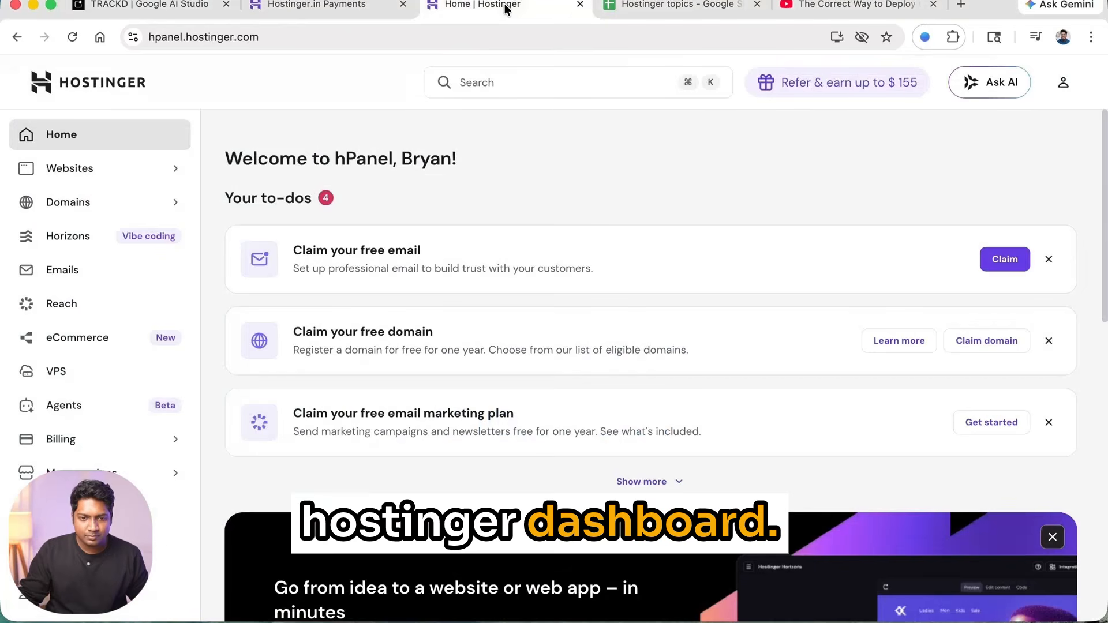
# - Add a new Node.js web app on a temporary domain, importing the project from GitHub
pyautogui.click(132, 176)
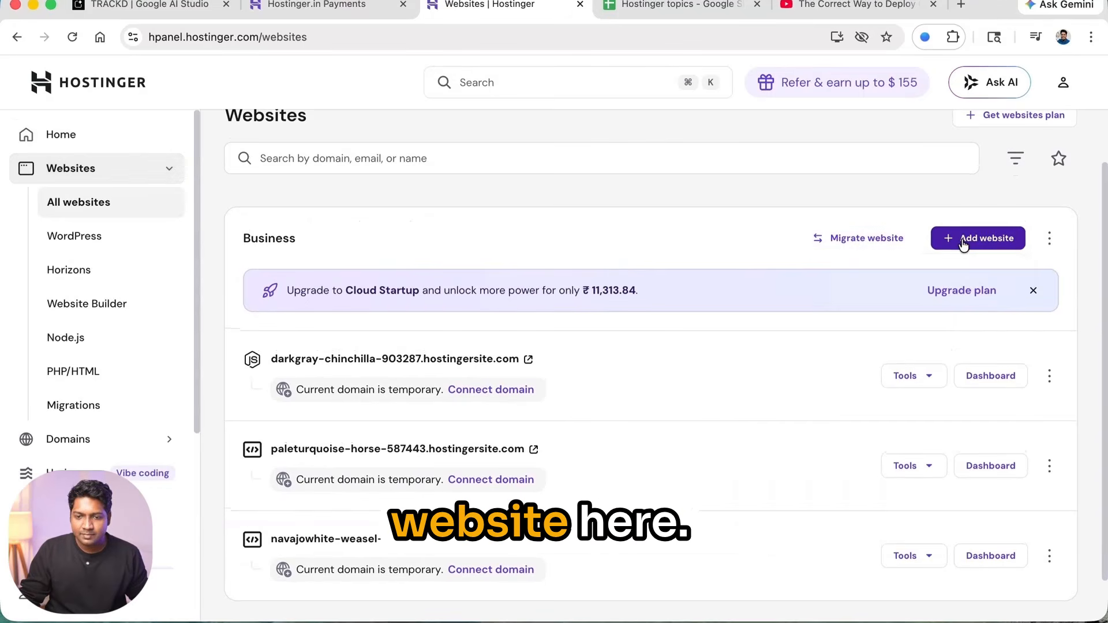
pyautogui.click(961, 244)
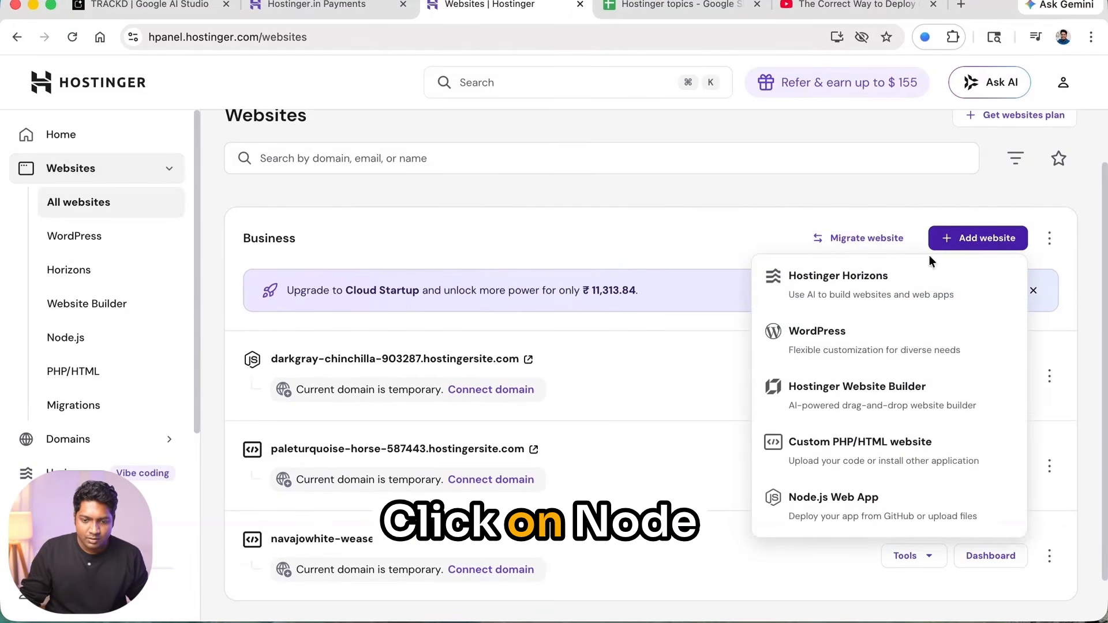
pyautogui.click(835, 501)
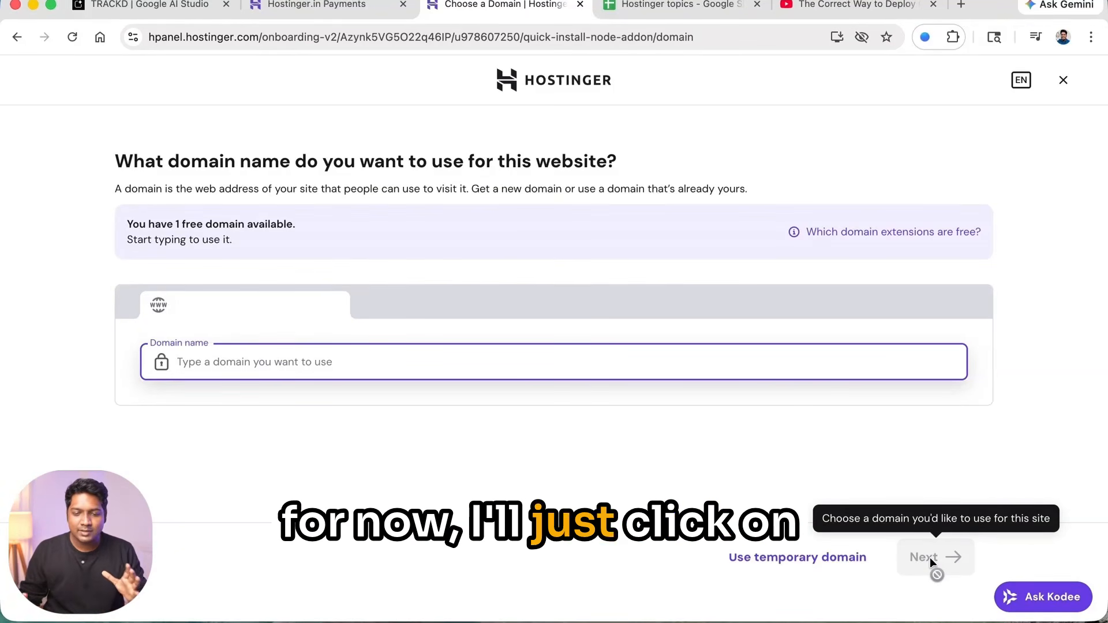
pyautogui.click(844, 562)
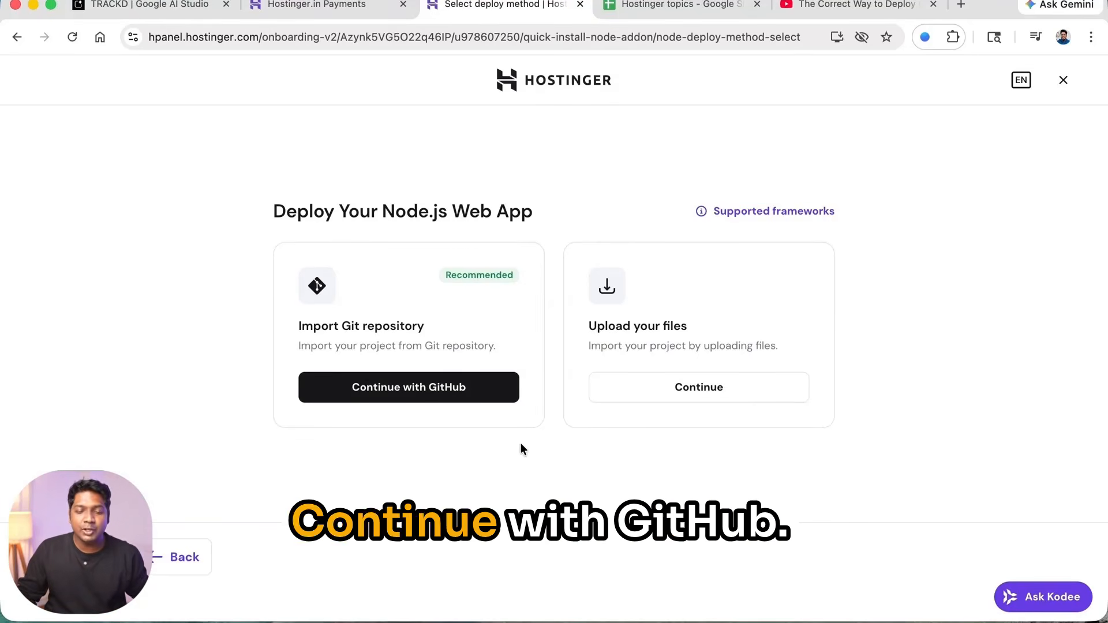
pyautogui.click(486, 396)
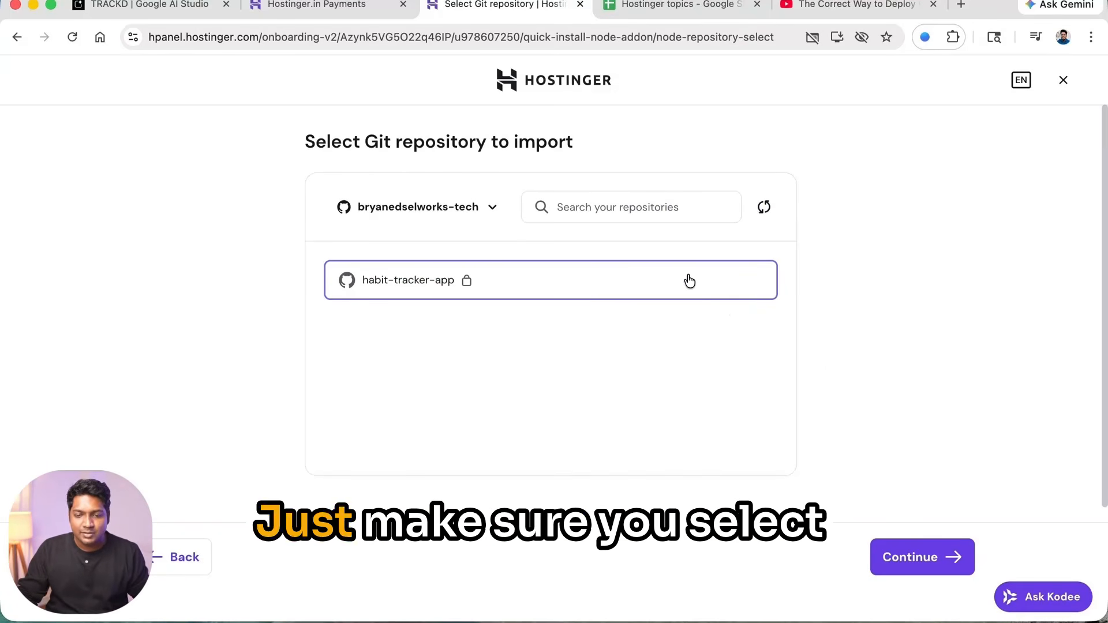
# - Select habit-tracker-app as the GitHub repository to import
pyautogui.click(946, 558)
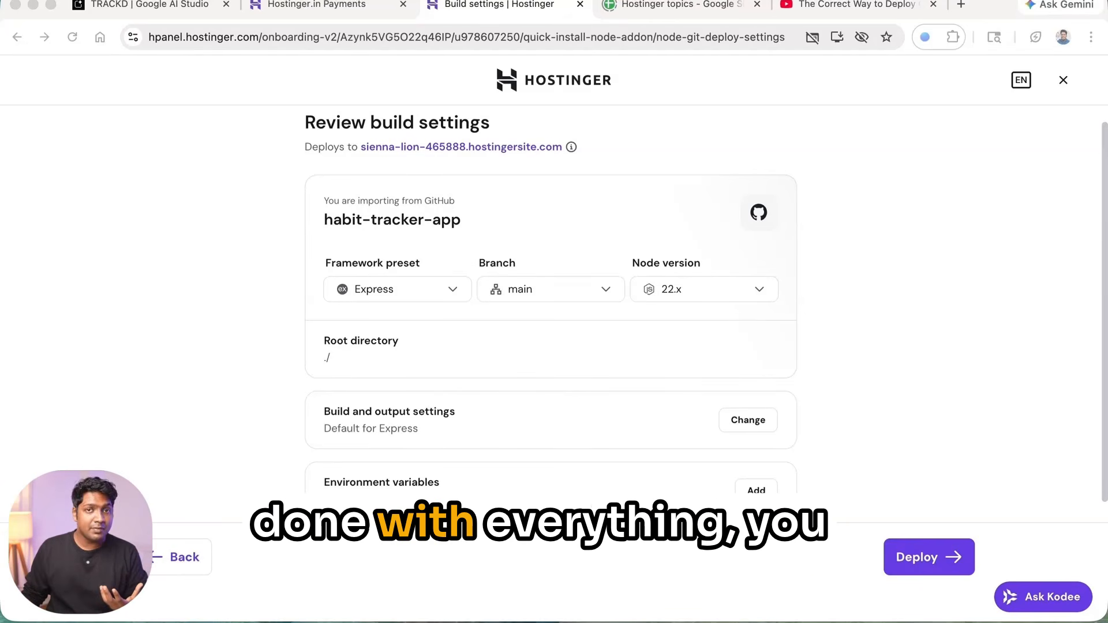
# - Deploy habit-tracker-app with the Express preset, main branch and Node 22.x
pyautogui.click(913, 561)
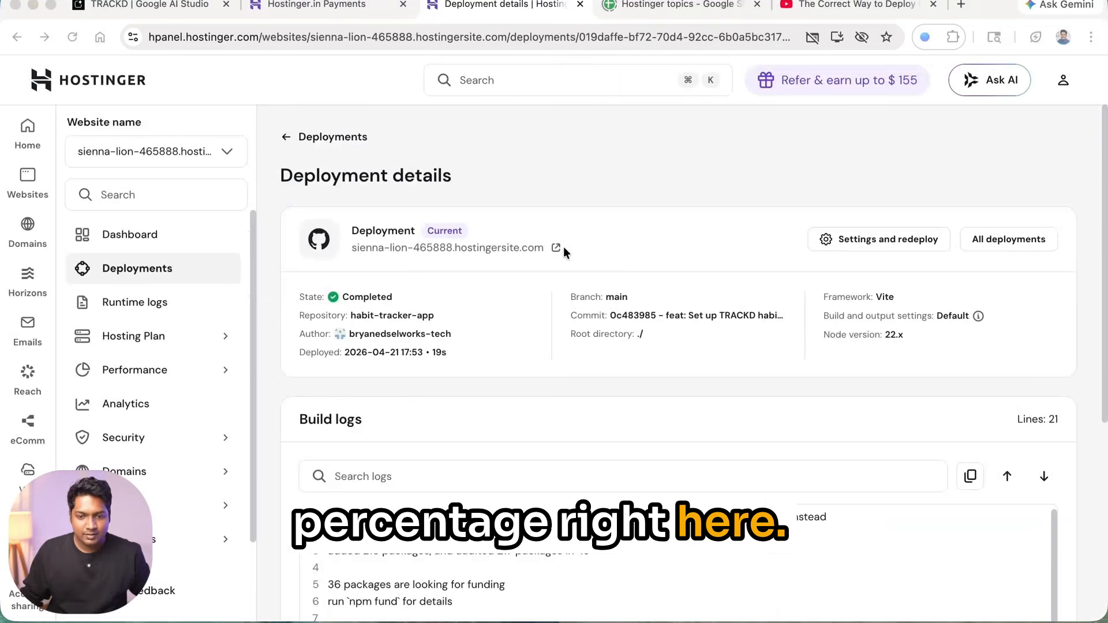
# - Scroll through the completed deployment's details and build log
pyautogui.scroll(-1, 579, 289)
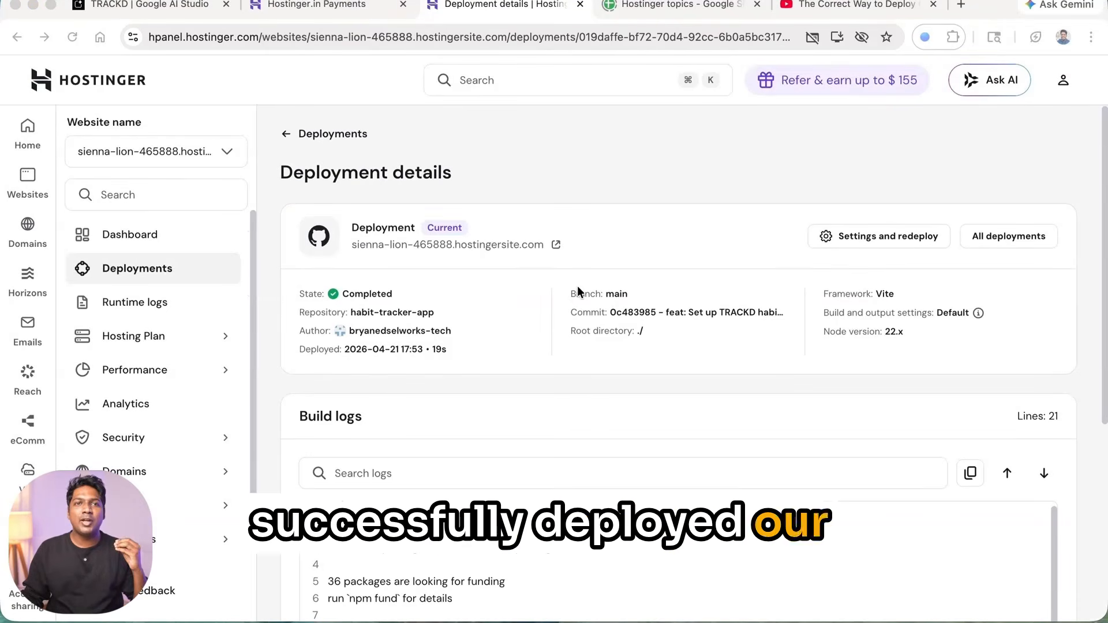
pyautogui.scroll(-1, 579, 290)
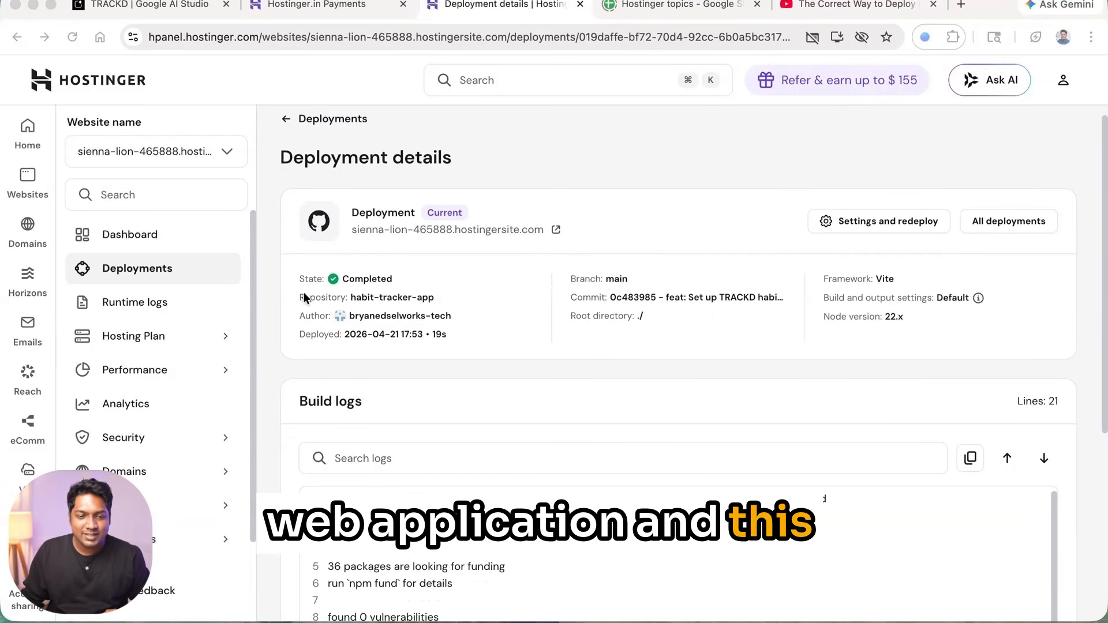
pyautogui.scroll(-1, 1020, 271)
pyautogui.scroll(-4, 1020, 271)
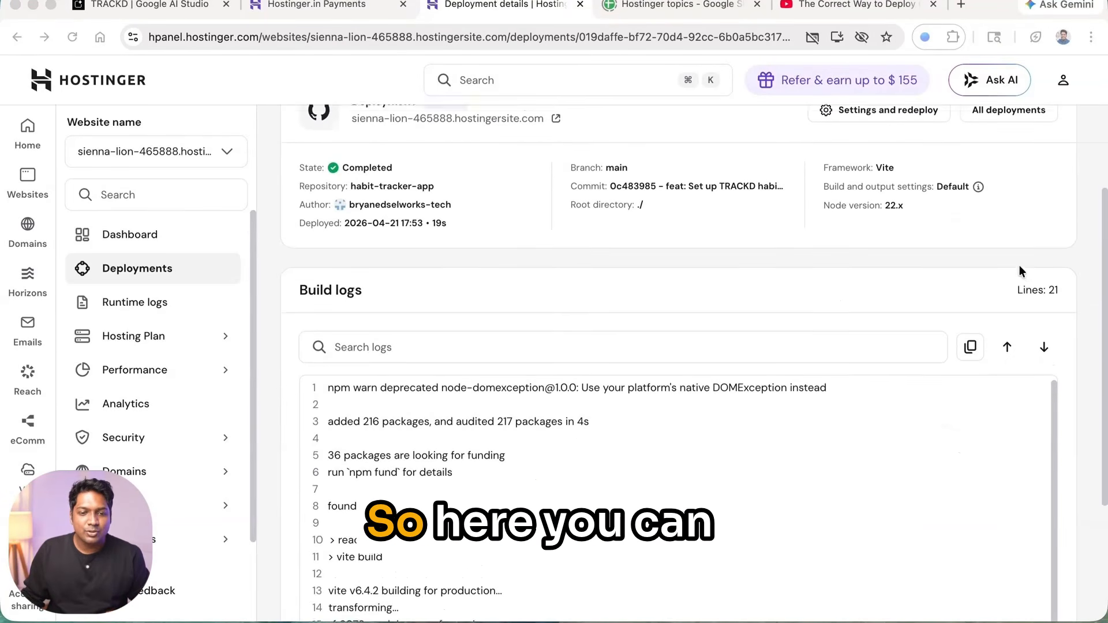
pyautogui.scroll(2, 973, 279)
pyautogui.scroll(1, 466, 202)
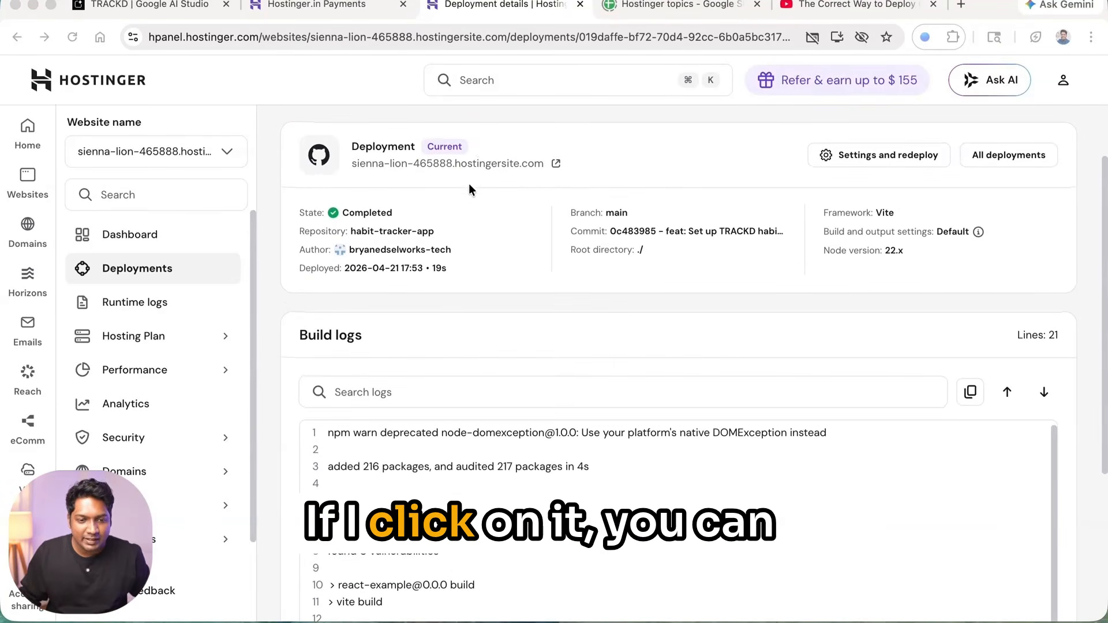
# - Open the live site at sienna-lion-465888.hostingersite.com and enter the Personal Habits Dashboard
pyautogui.click(479, 164)
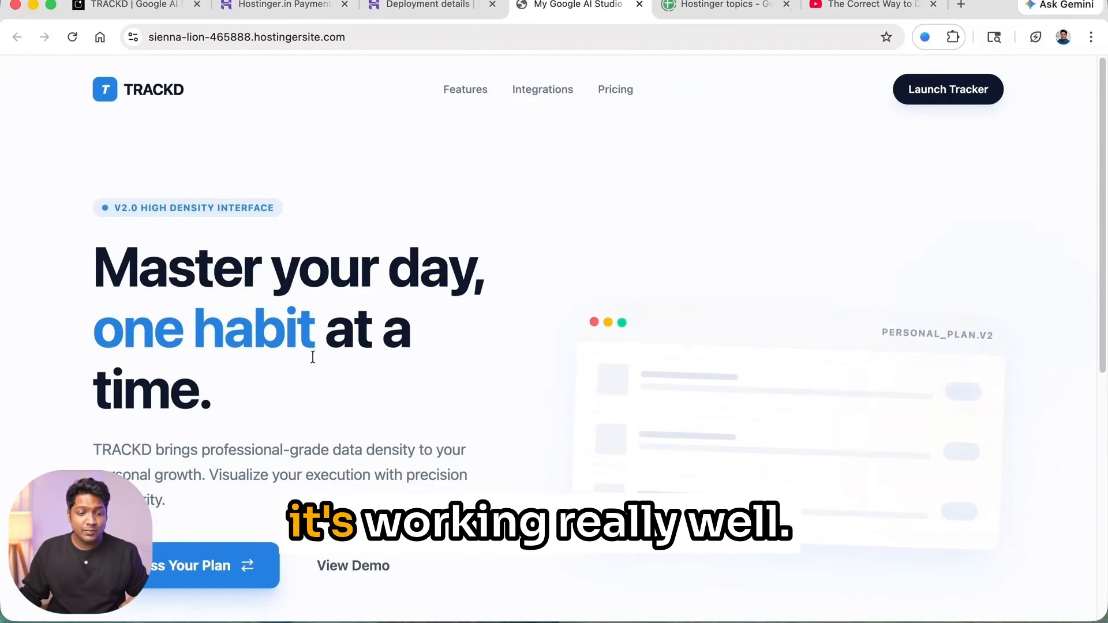
pyautogui.click(209, 563)
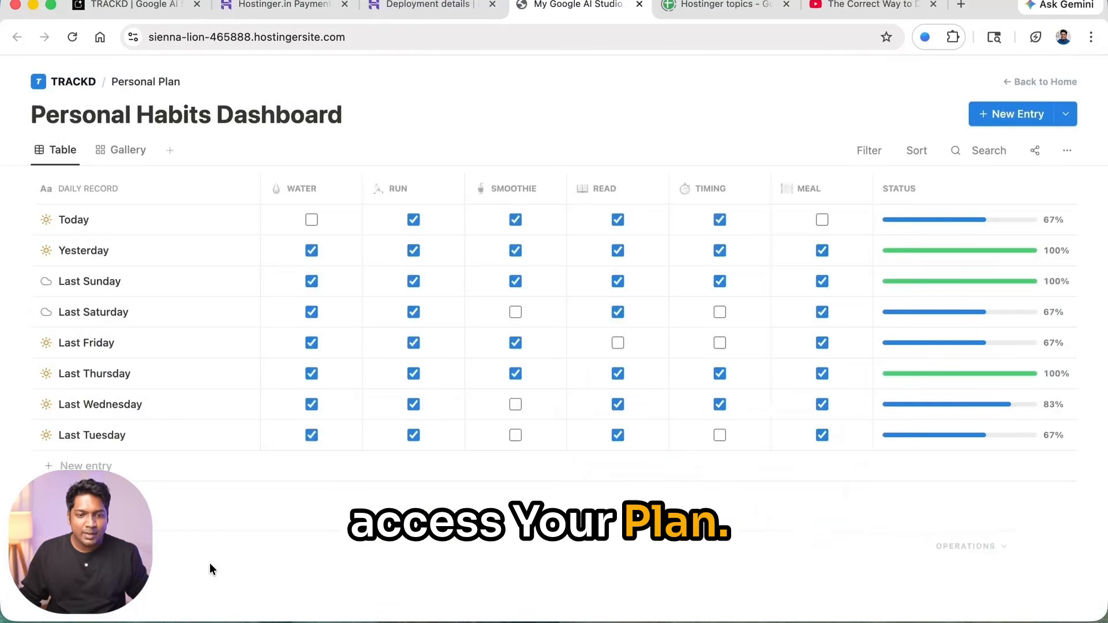